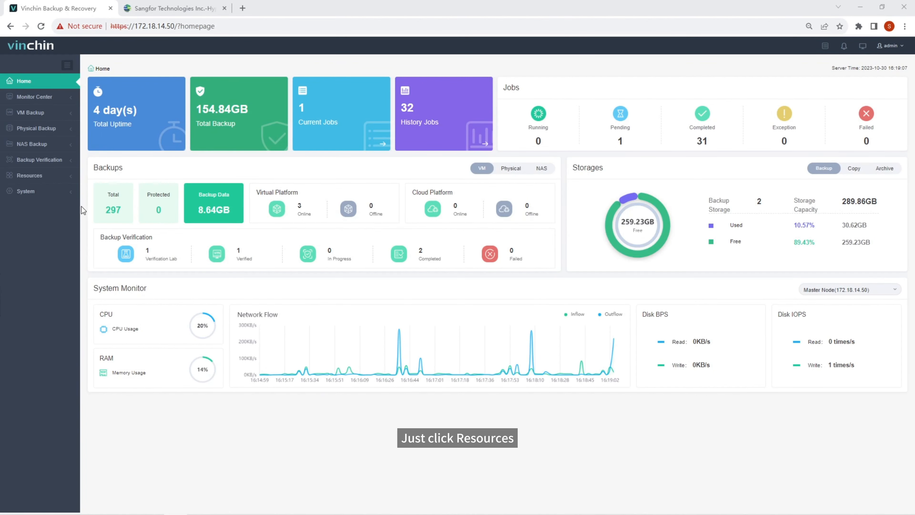
Expand Resources and then Virtual Infrastructure in the sidebar
click(36, 175)
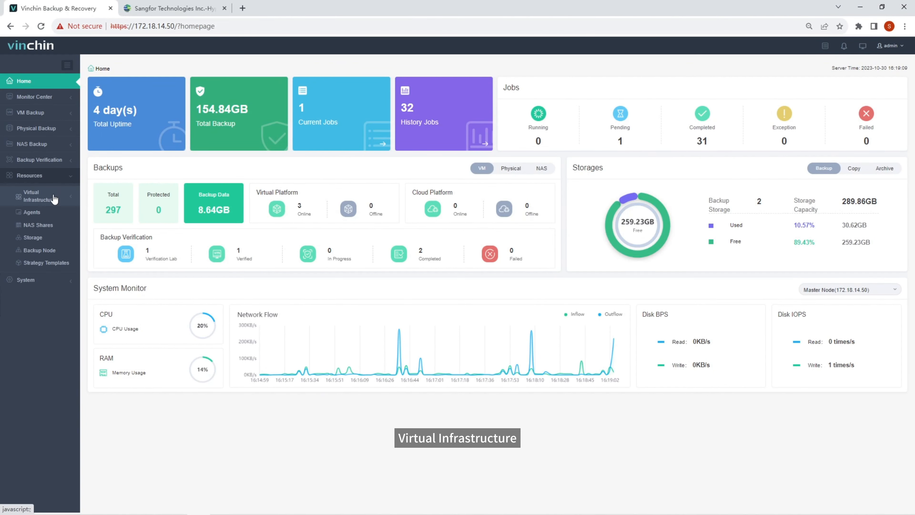
click(54, 199)
Add a Sangfor HCI platform at 172.18.2.26 with username admin and its password
click(50, 214)
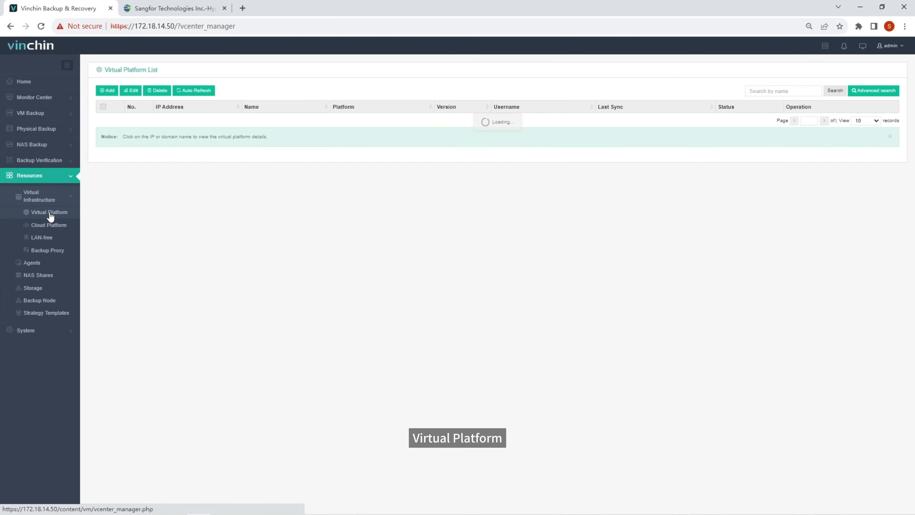
click(106, 92)
click(352, 122)
click(360, 192)
click(331, 156)
text(172.18.2.26)
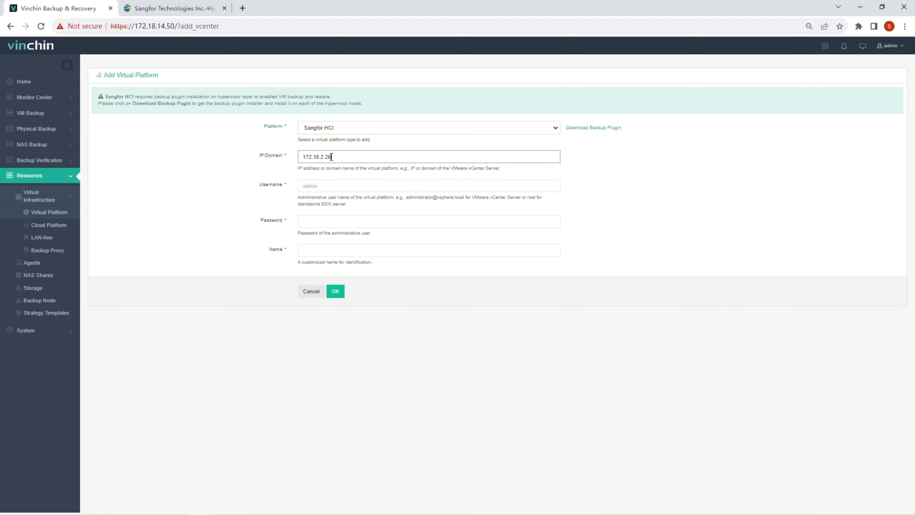
key(Tab)
text(admin)
key(Tab)
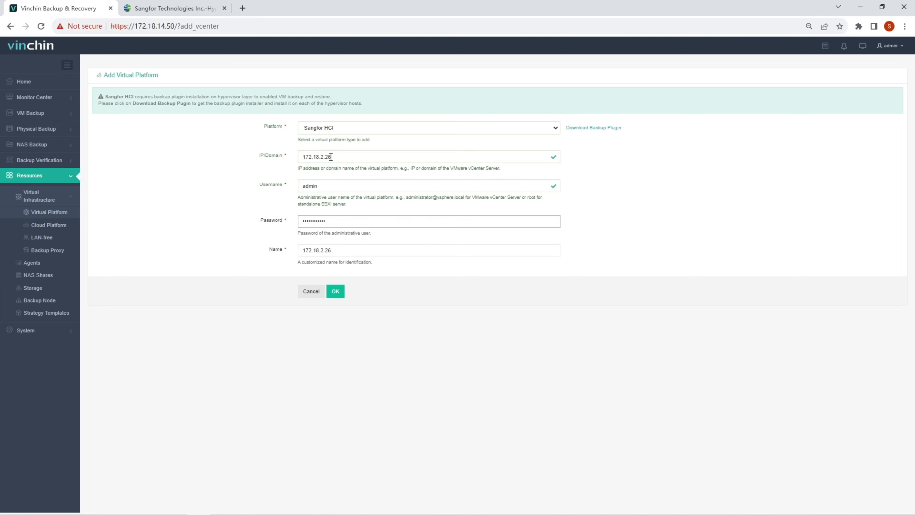
click(335, 292)
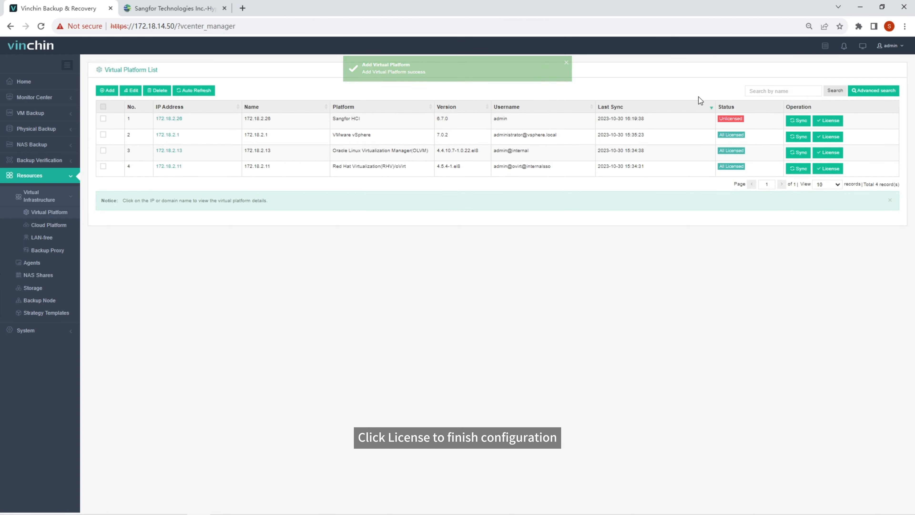
License the Sangfor HCI host, then start a new VM backup job
click(827, 121)
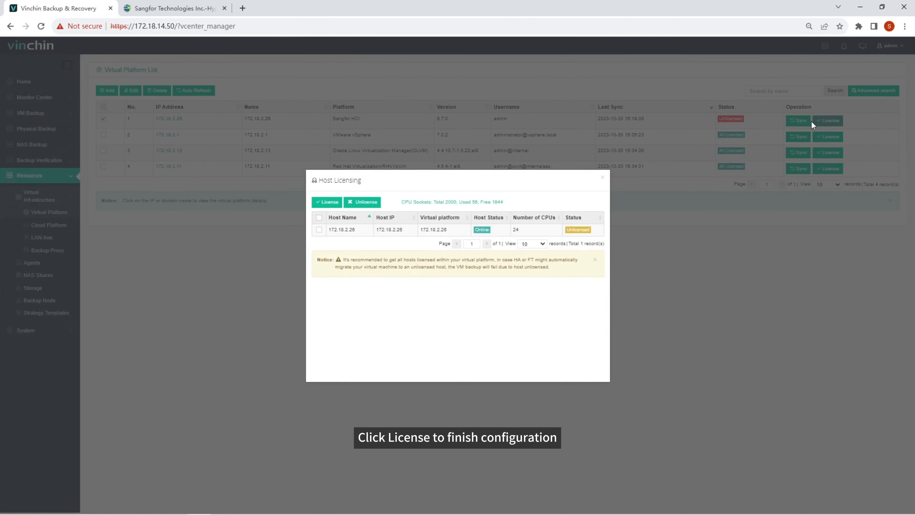
click(318, 218)
click(334, 202)
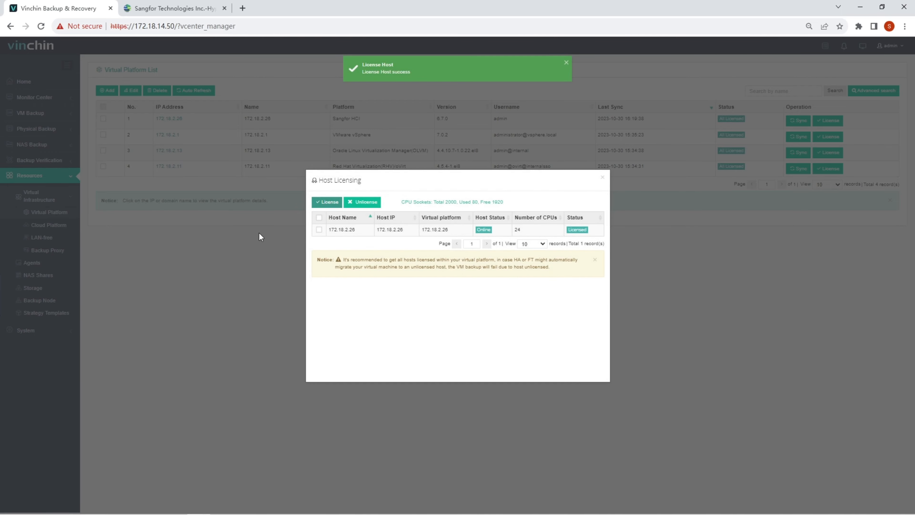
click(602, 179)
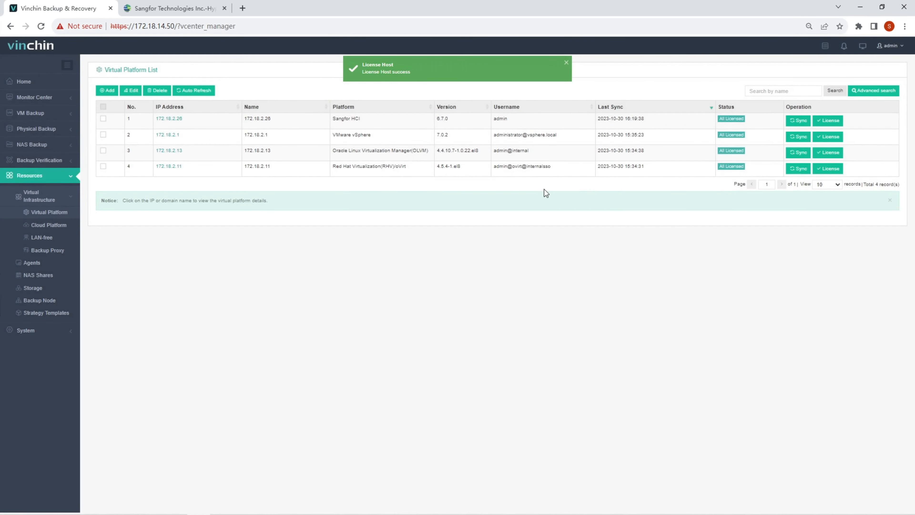
click(68, 114)
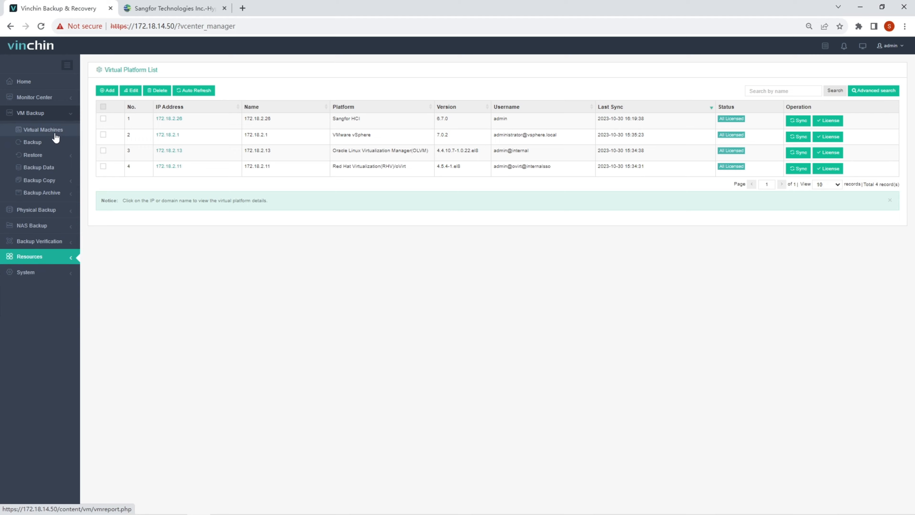
click(47, 142)
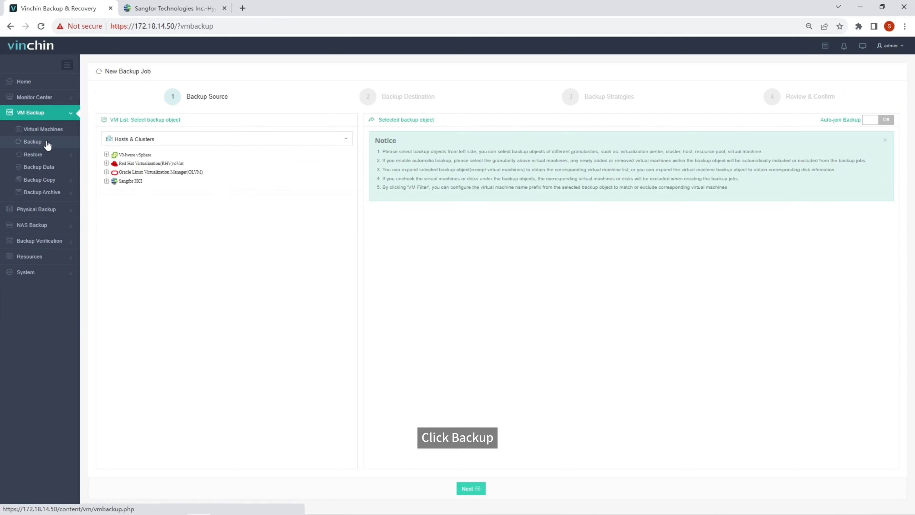
Select VM bk_vm1_ under Sangfor HCI as the source and keep iSCSI1 as target storage
click(119, 181)
click(178, 195)
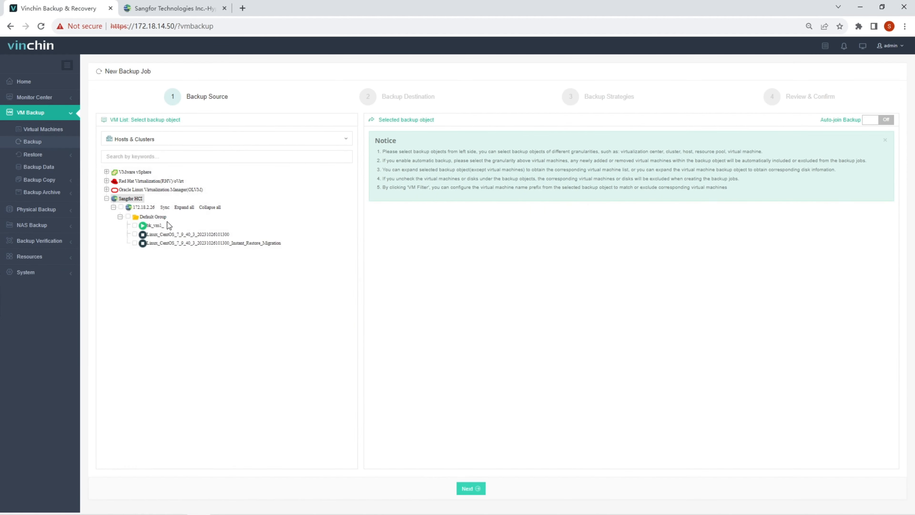
click(154, 225)
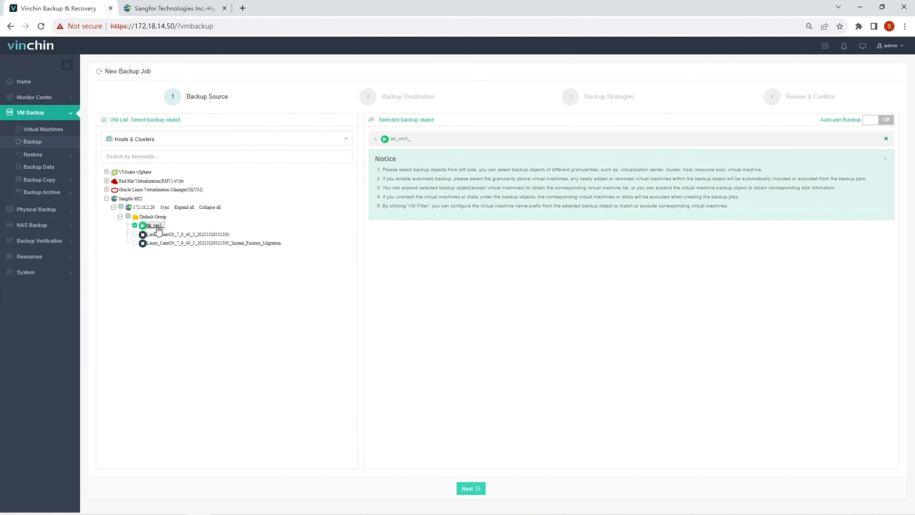
click(459, 489)
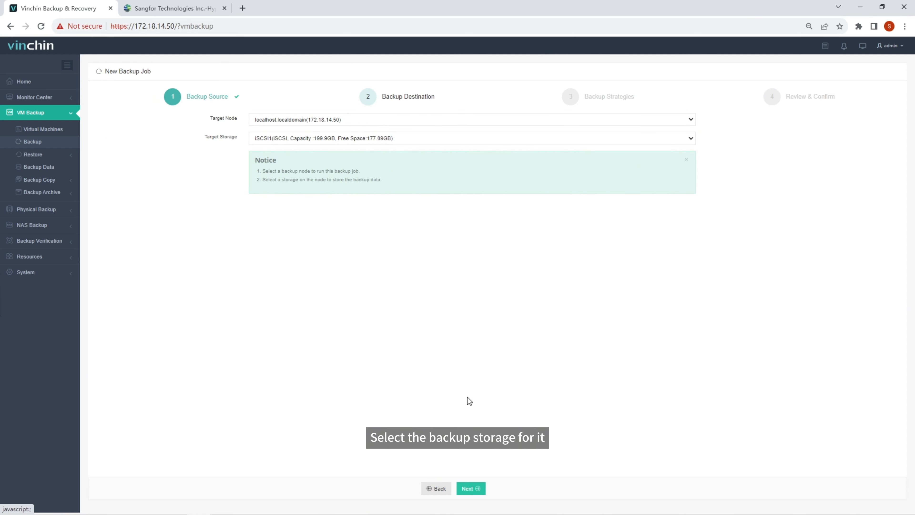
click(380, 140)
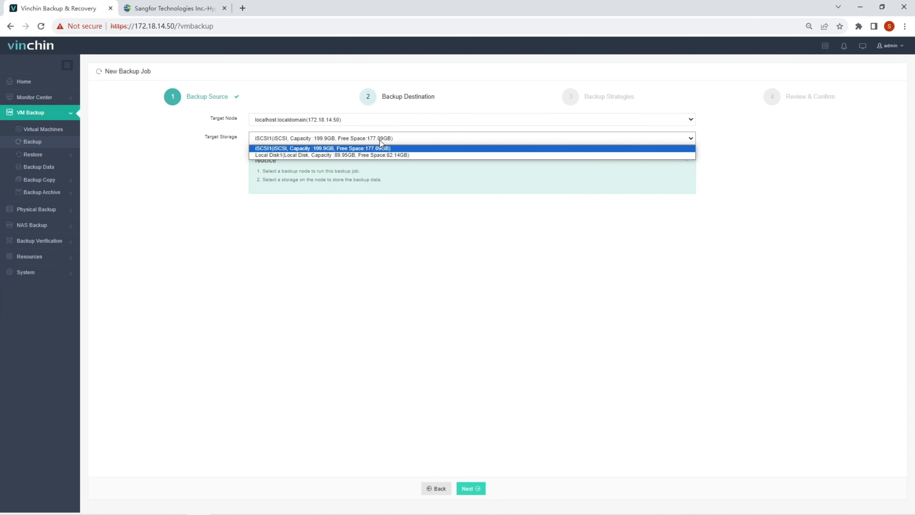
click(380, 140)
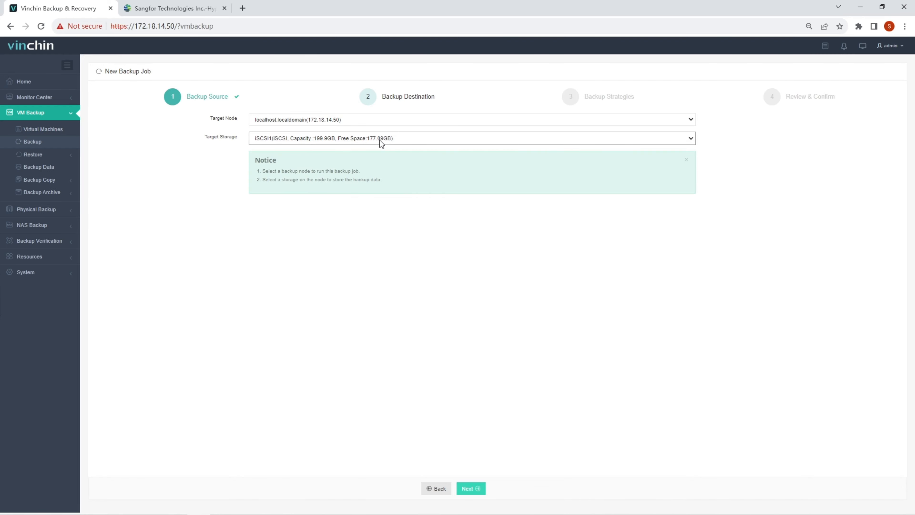
click(479, 489)
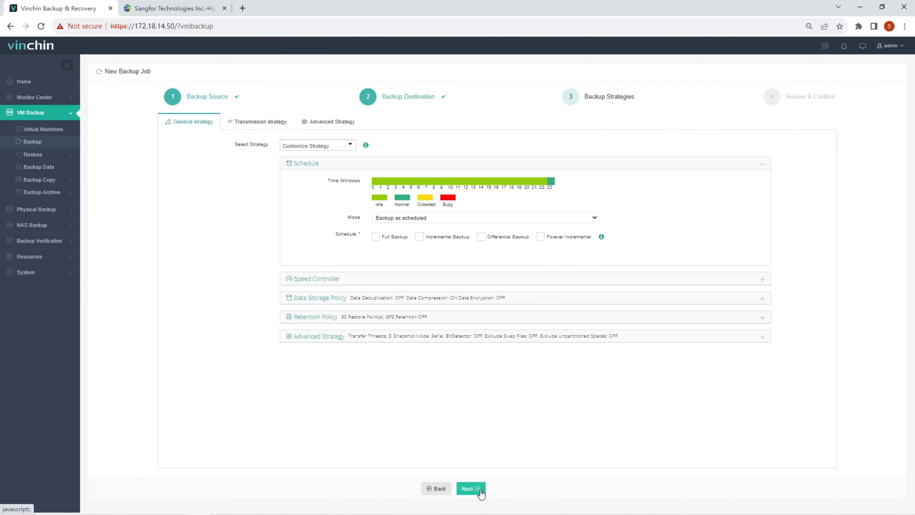
Schedule weekly Friday full and daily incremental backups and turn Data Deduplication on
click(375, 237)
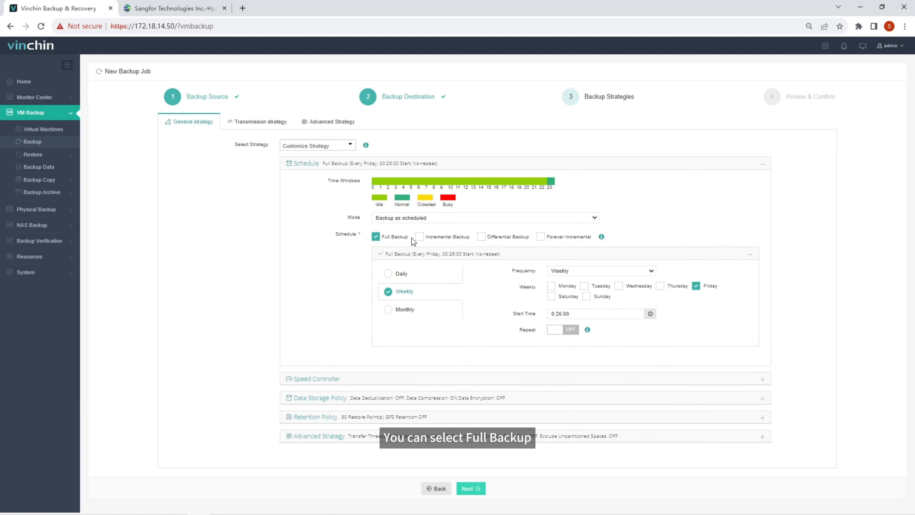
click(418, 237)
scroll(414, 240, down, 2)
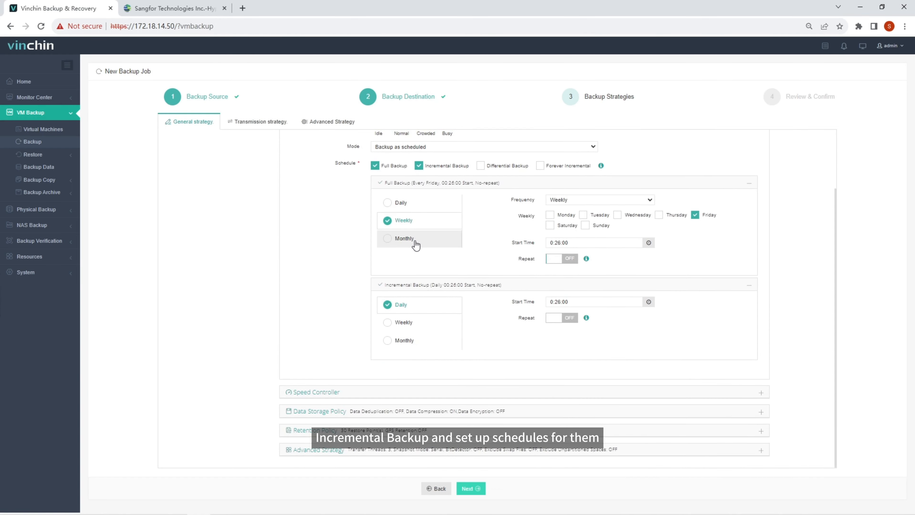
click(374, 414)
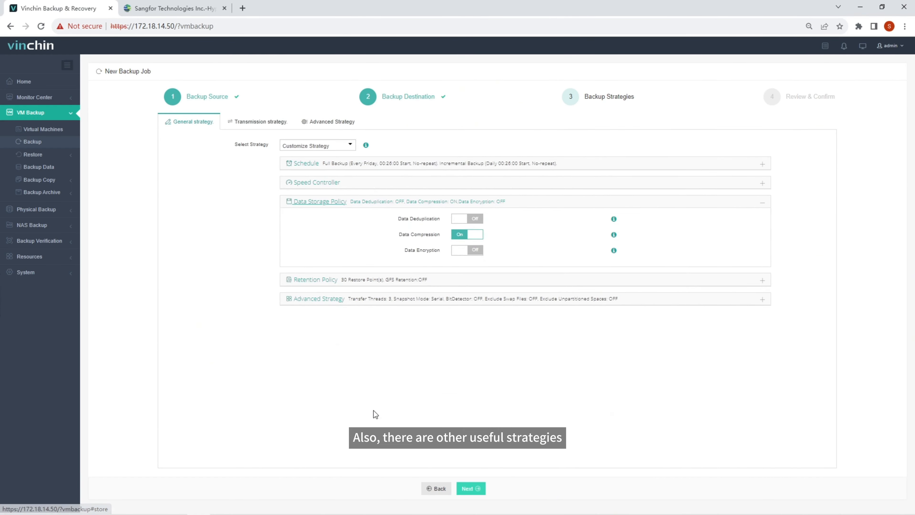
click(474, 219)
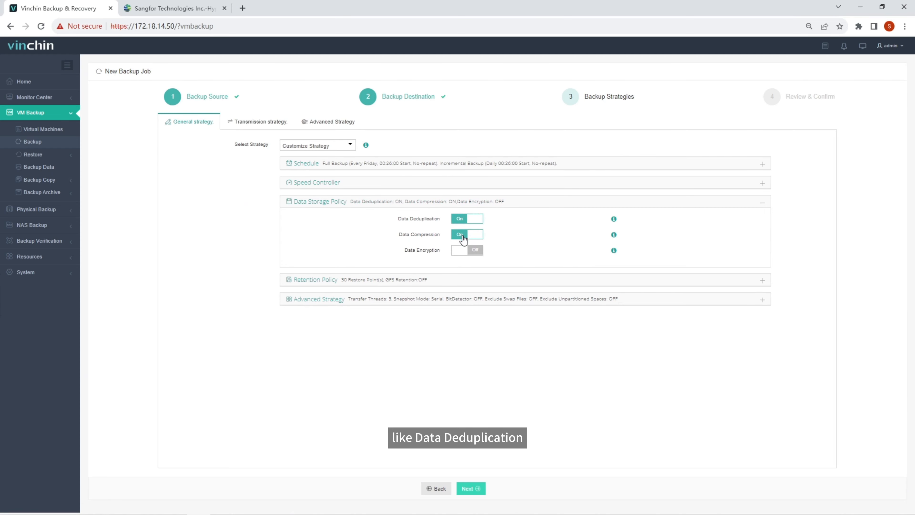
Check the advanced strategy, data transmission and SpeedKit options before the review
click(432, 303)
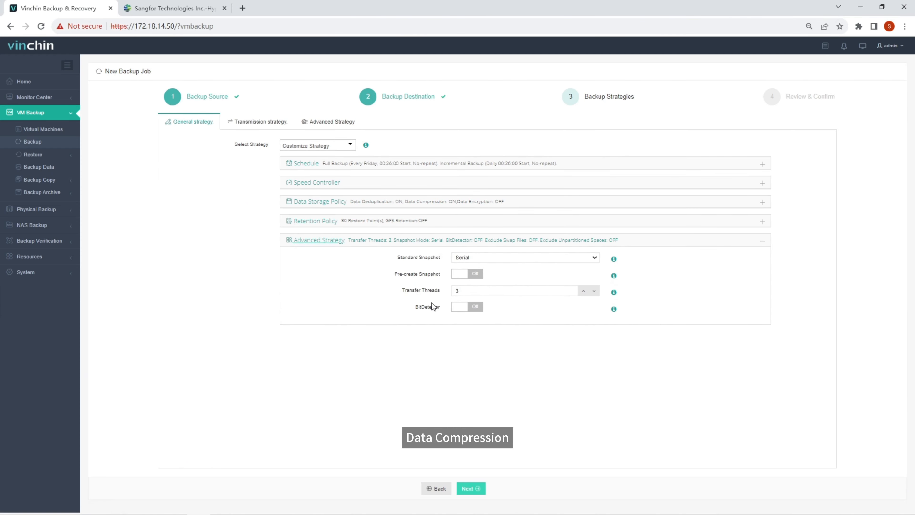
click(262, 117)
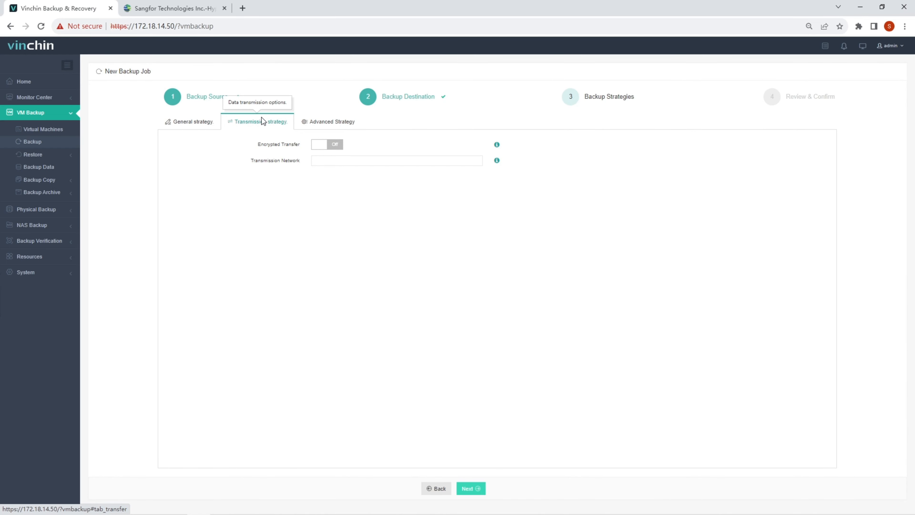
click(312, 121)
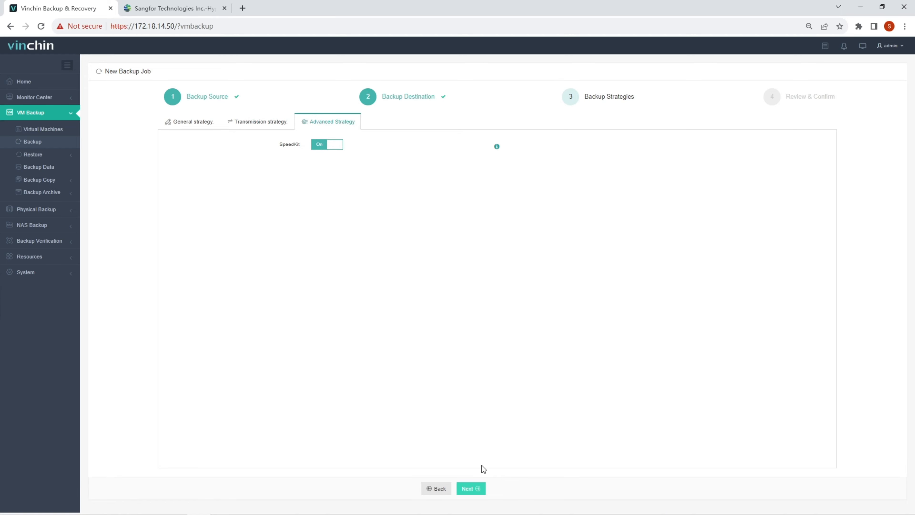
click(477, 490)
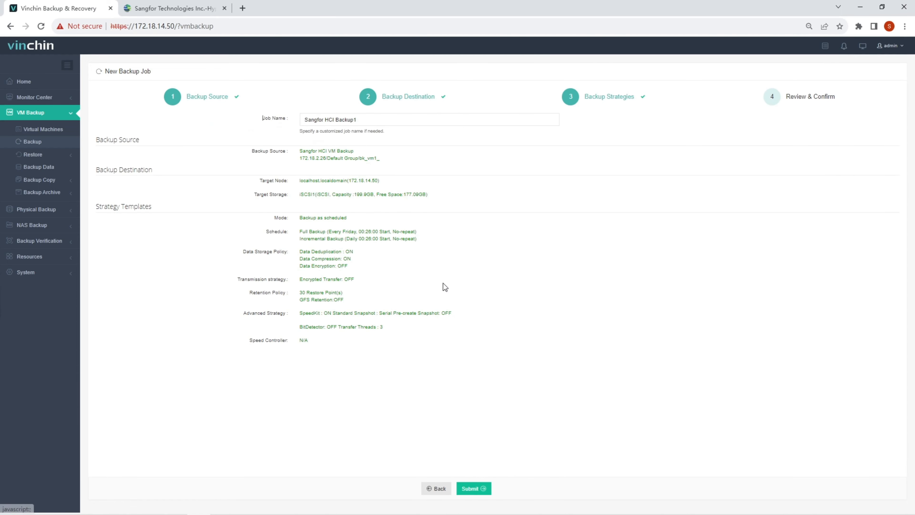
Submit the Sangfor HCI Backup job, run Start Full on it, and open its details
click(369, 122)
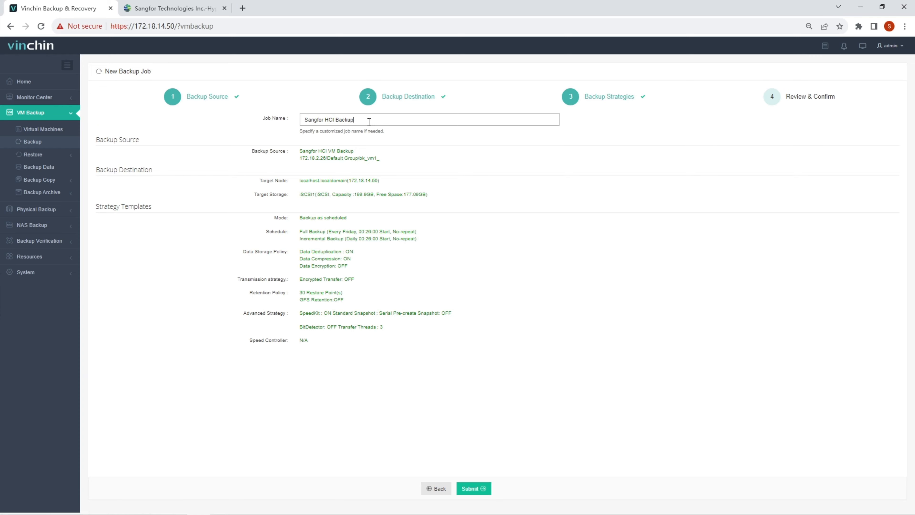
click(482, 488)
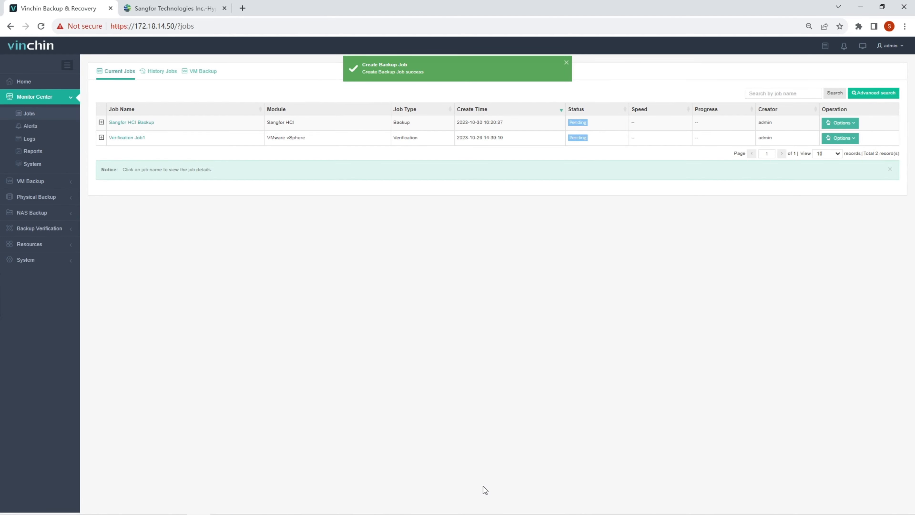
click(847, 121)
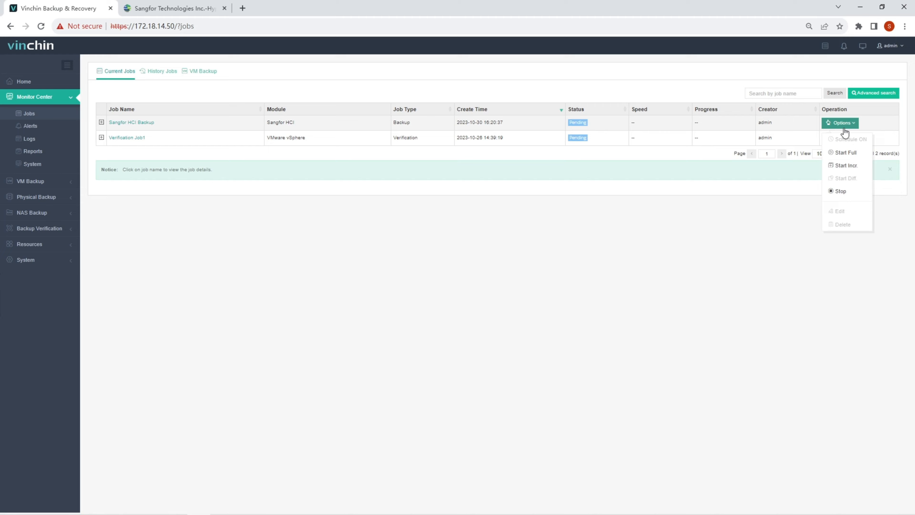
click(840, 154)
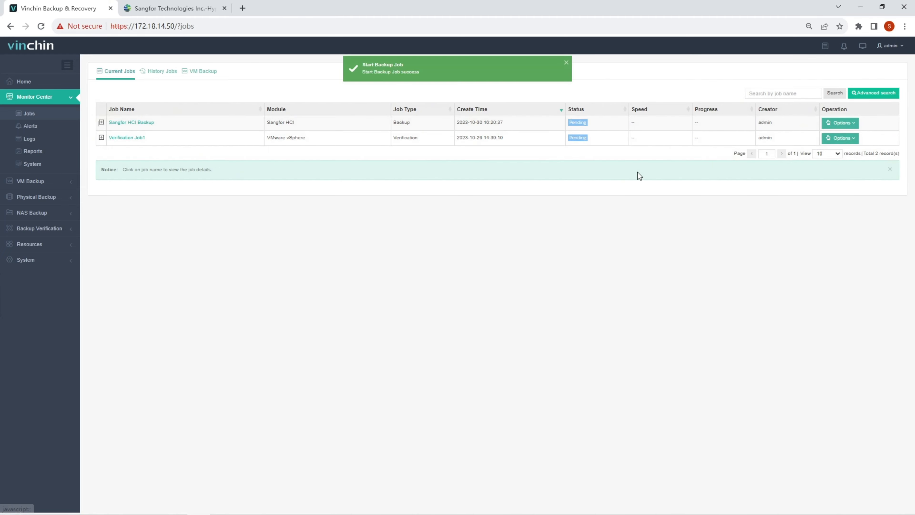
click(141, 123)
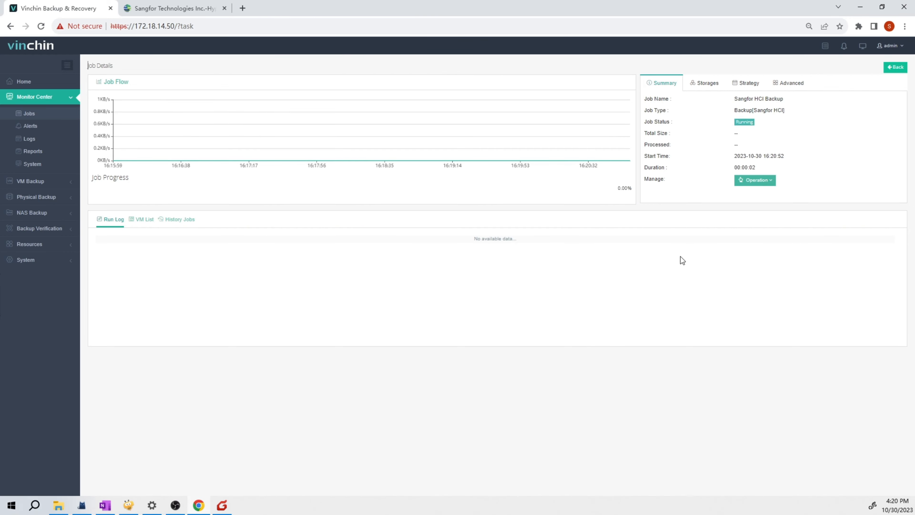
Inspect the job's storage, schedule, advanced, VM list, history and run log, then return to Jobs
click(705, 83)
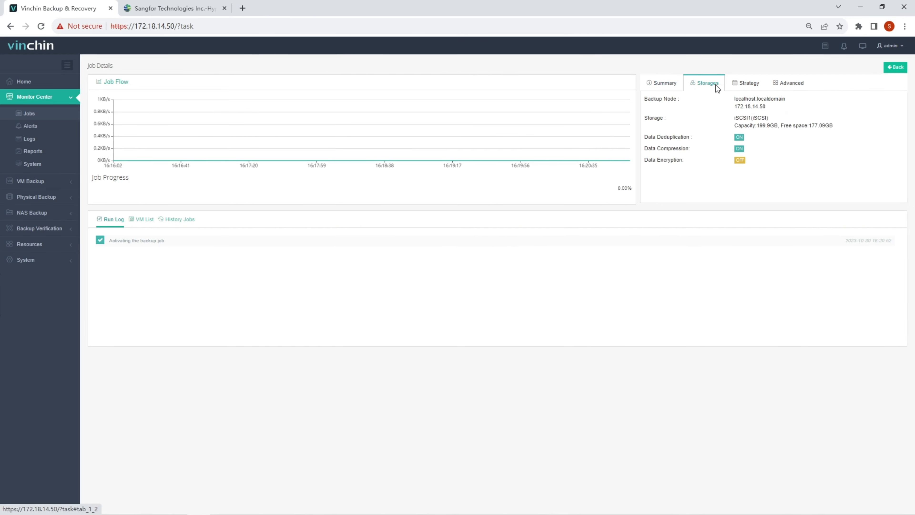
click(763, 83)
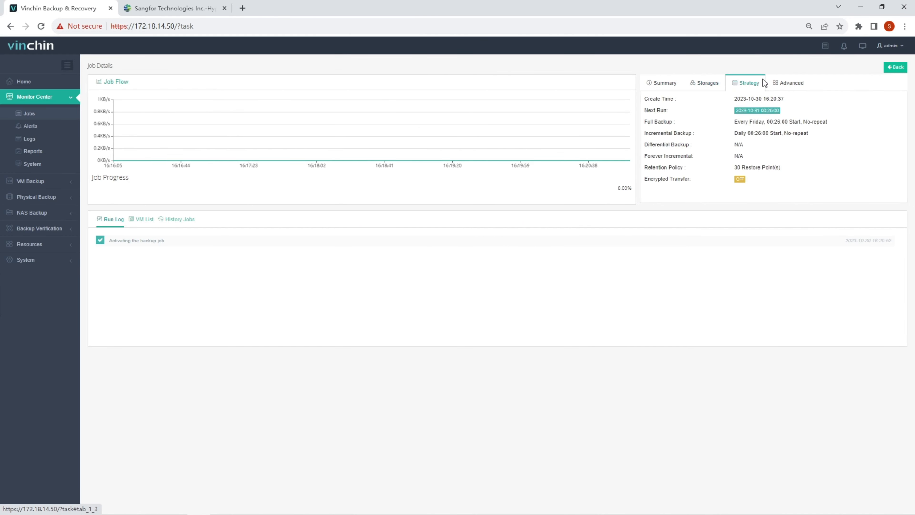
click(778, 88)
click(650, 89)
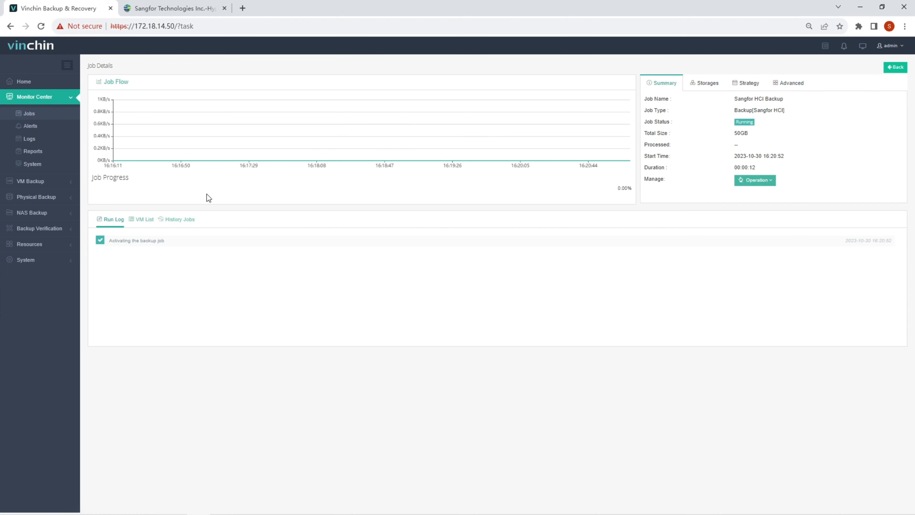
click(138, 220)
click(165, 221)
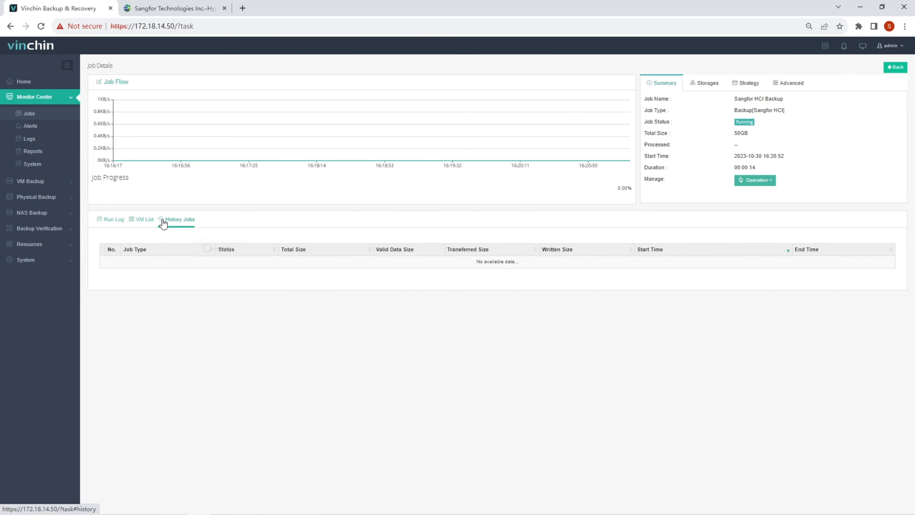
click(115, 220)
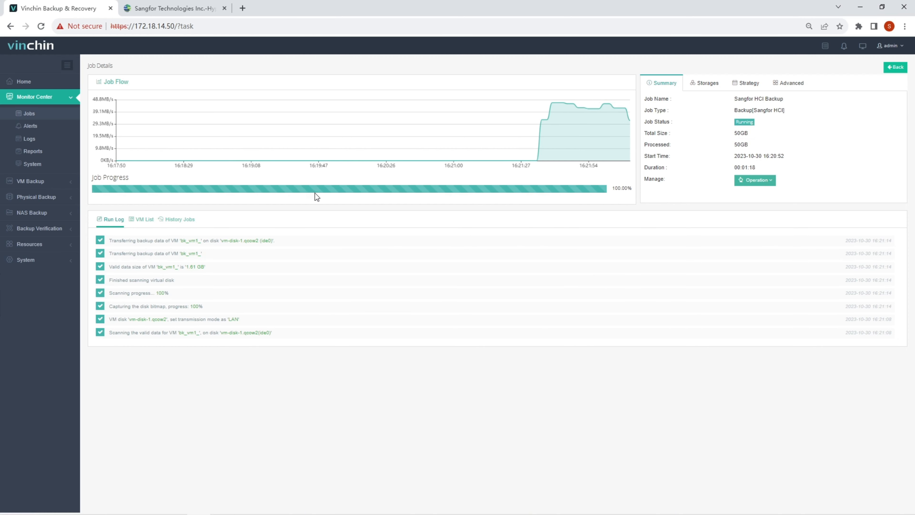
click(55, 114)
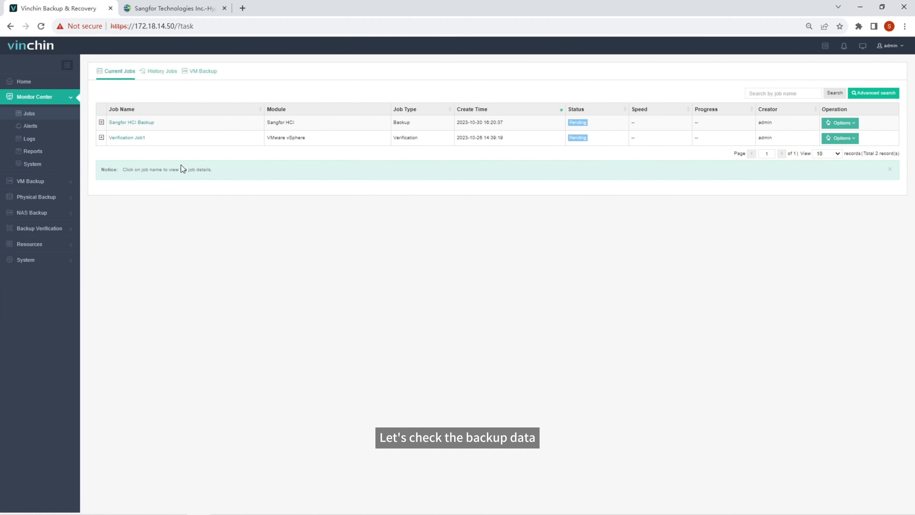
Open VM Backup › Backup Data and expand Sangfor HCI Backup to list bk_vm1_'s restore points
click(75, 181)
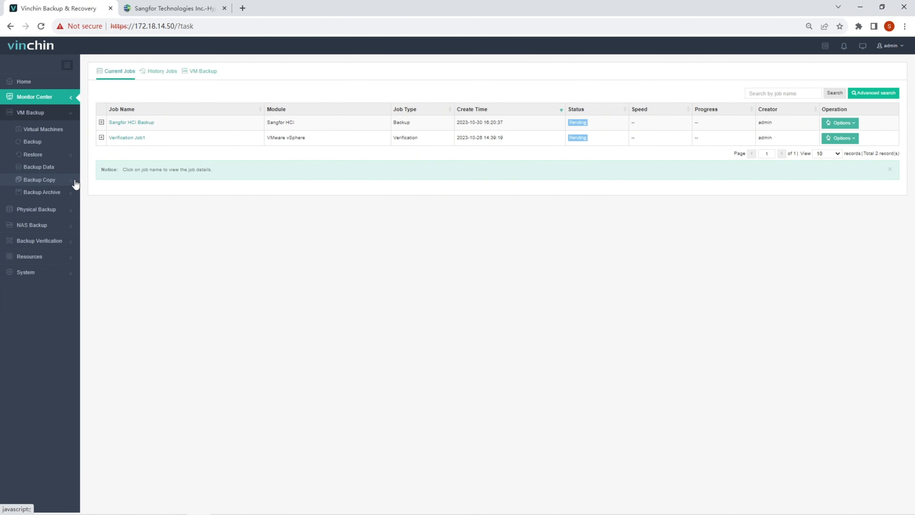
click(68, 171)
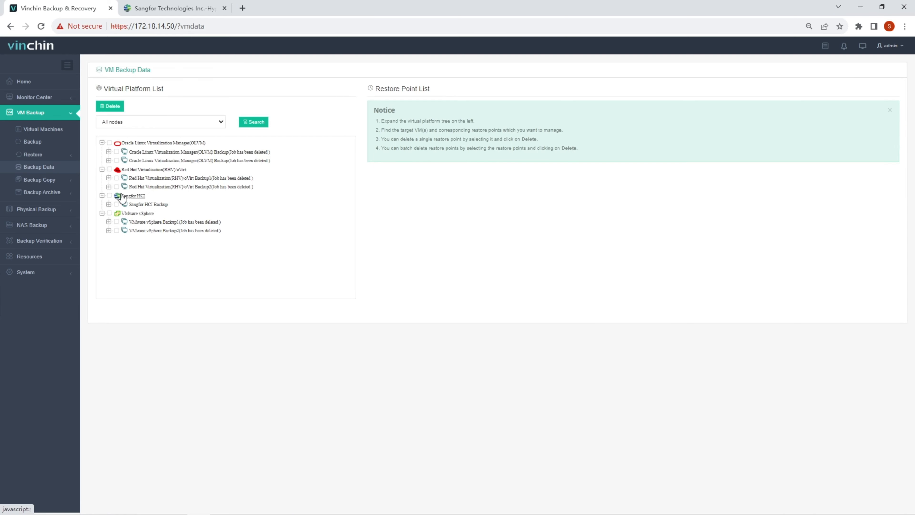
click(129, 204)
click(138, 213)
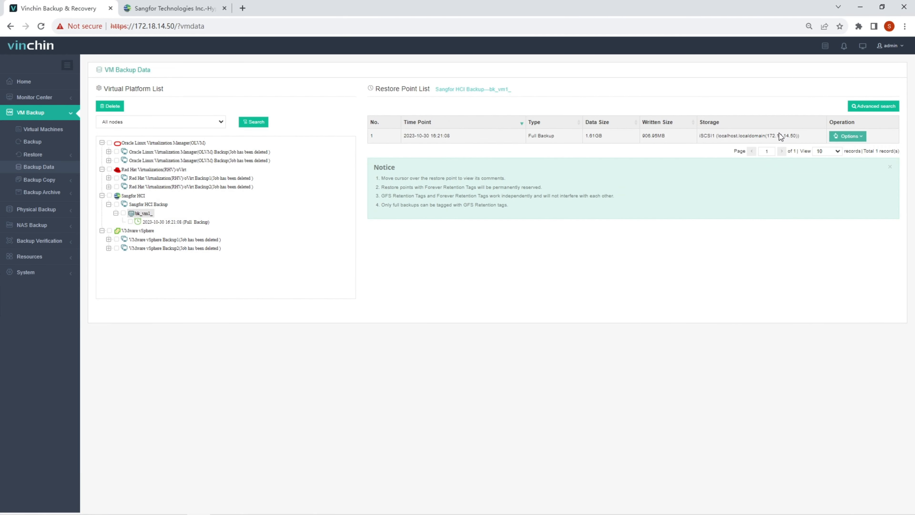
click(67, 154)
Start a VM restore job from bk_vm1_'s 2023-10-30 full backup restore point
click(54, 167)
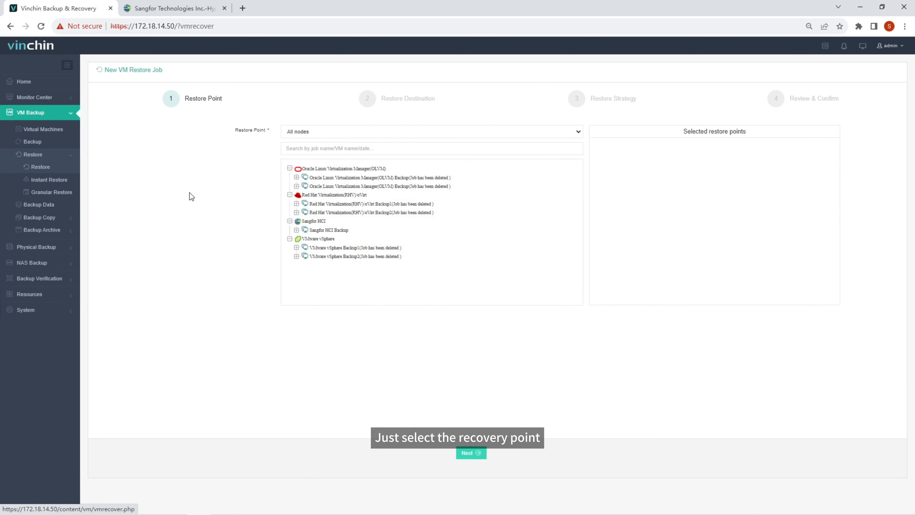
click(319, 231)
click(324, 238)
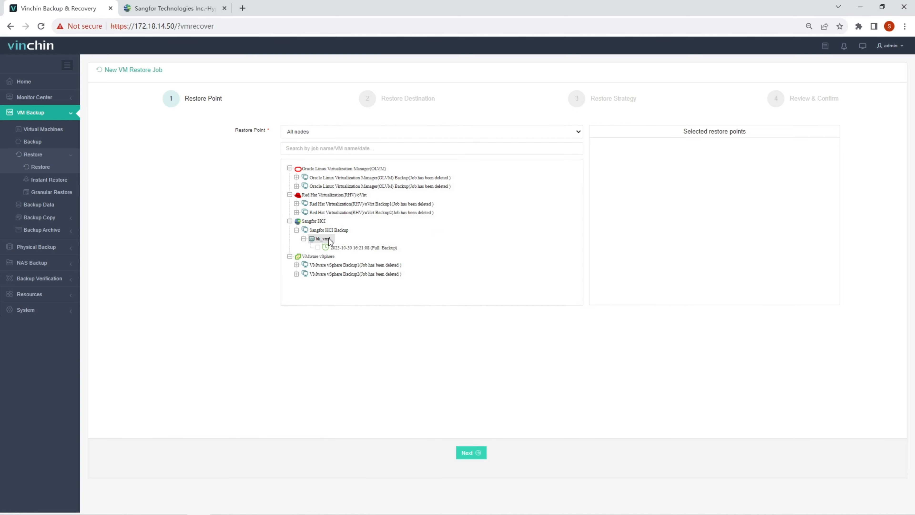
click(341, 248)
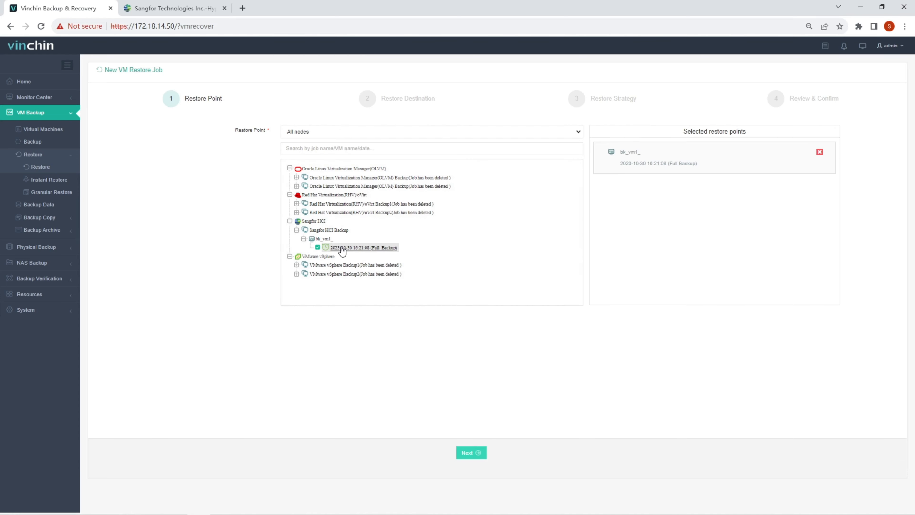
click(471, 455)
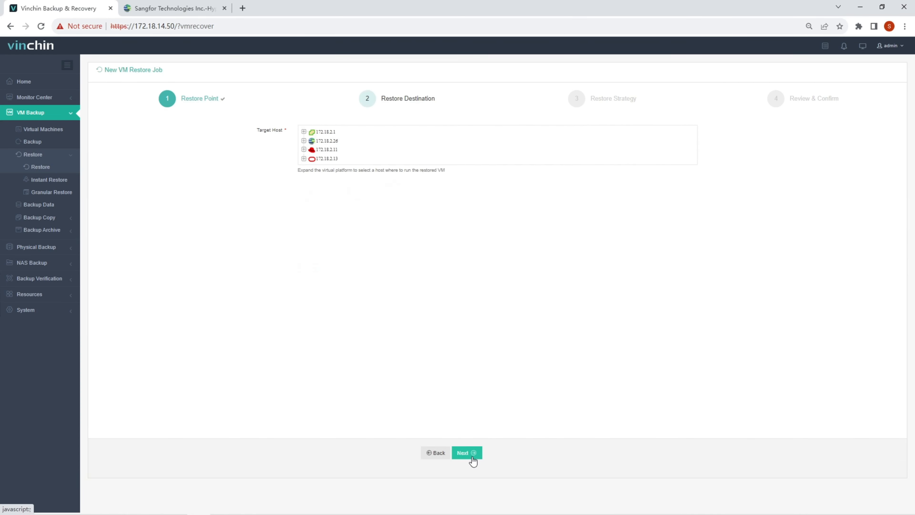
Target host 172.18.2.26 and have the restored VM power on after restore
click(331, 141)
click(342, 151)
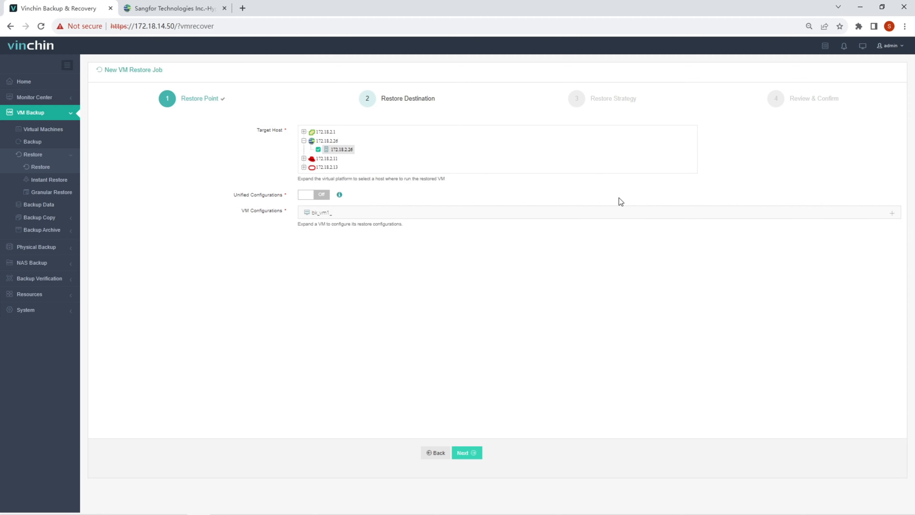
click(889, 217)
click(597, 255)
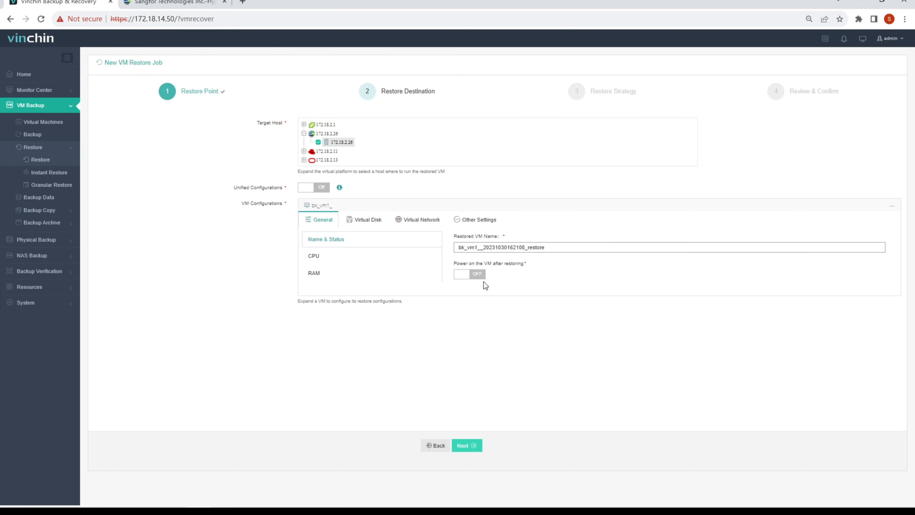
click(471, 275)
click(407, 258)
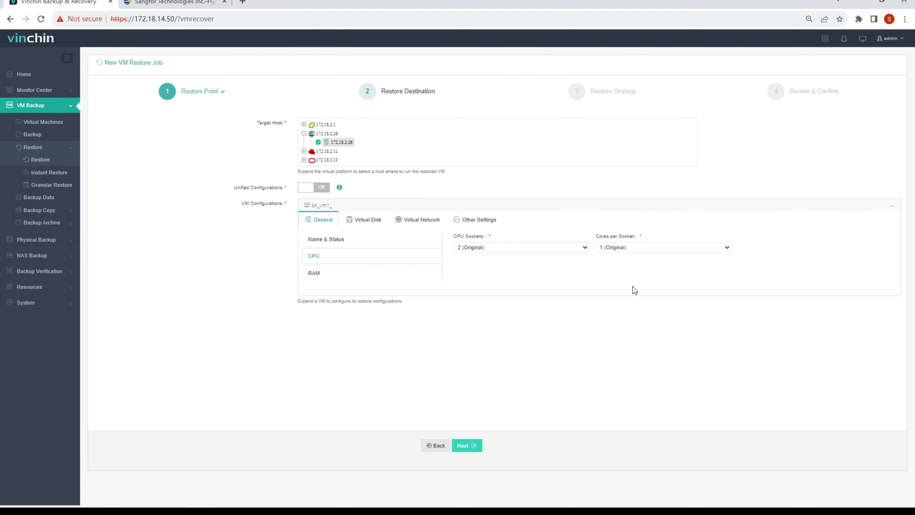
click(393, 274)
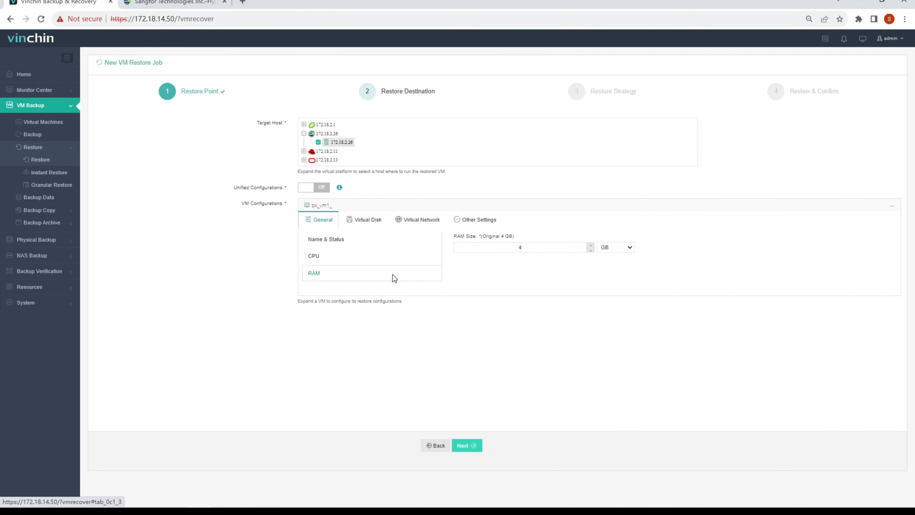
Restore the disk to test storage and connect net0 to the edge1 network
click(377, 224)
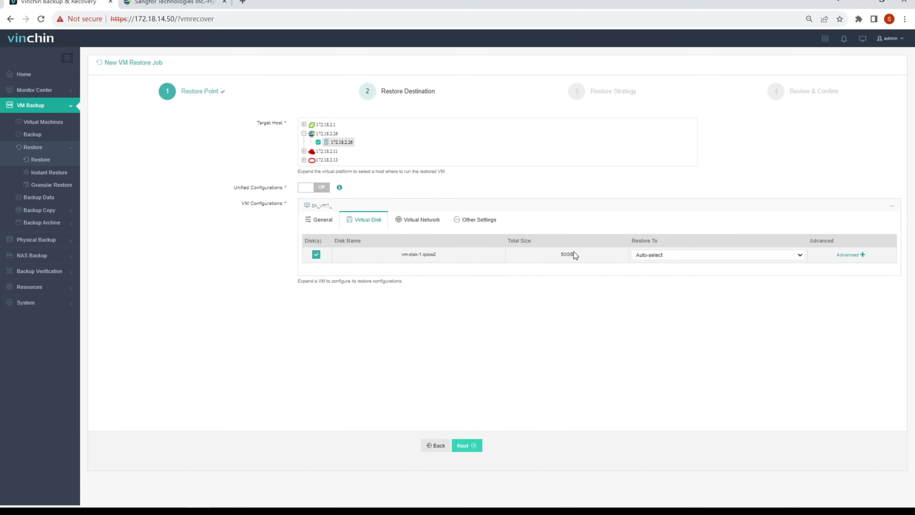
click(678, 256)
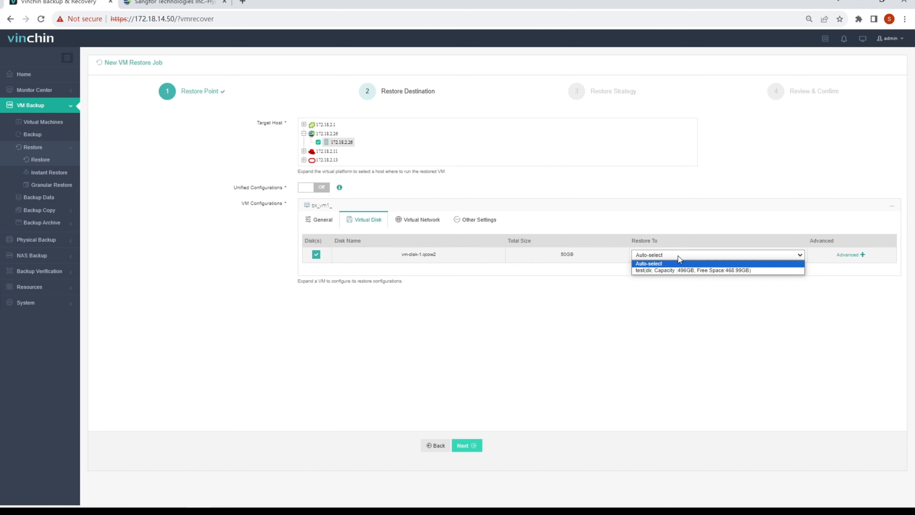
click(676, 269)
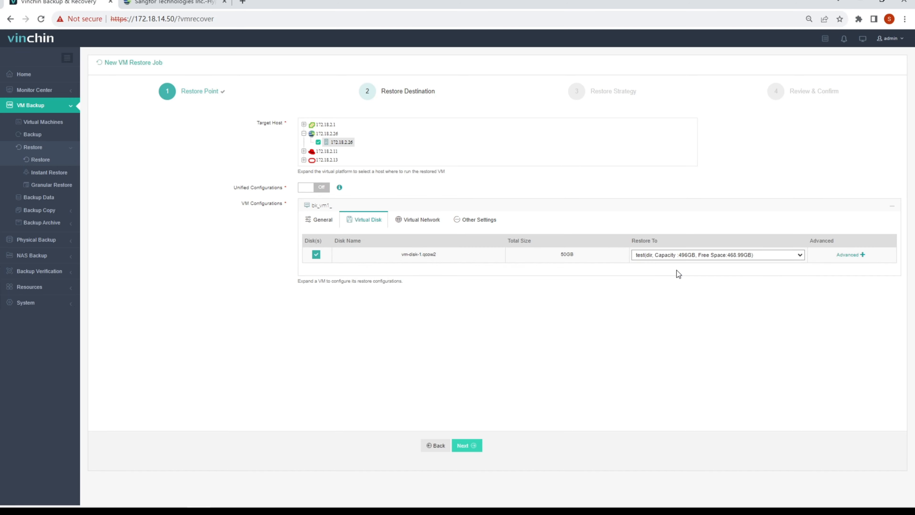
click(421, 220)
click(575, 256)
click(577, 271)
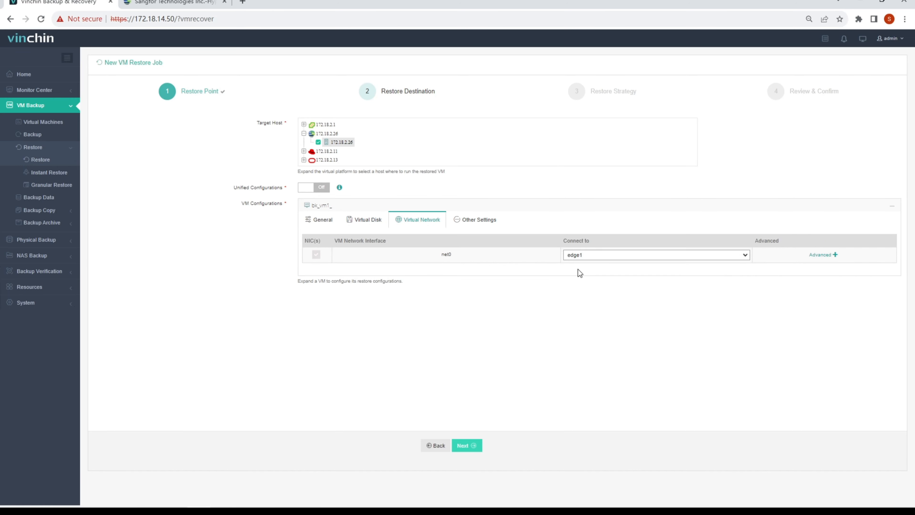
click(467, 446)
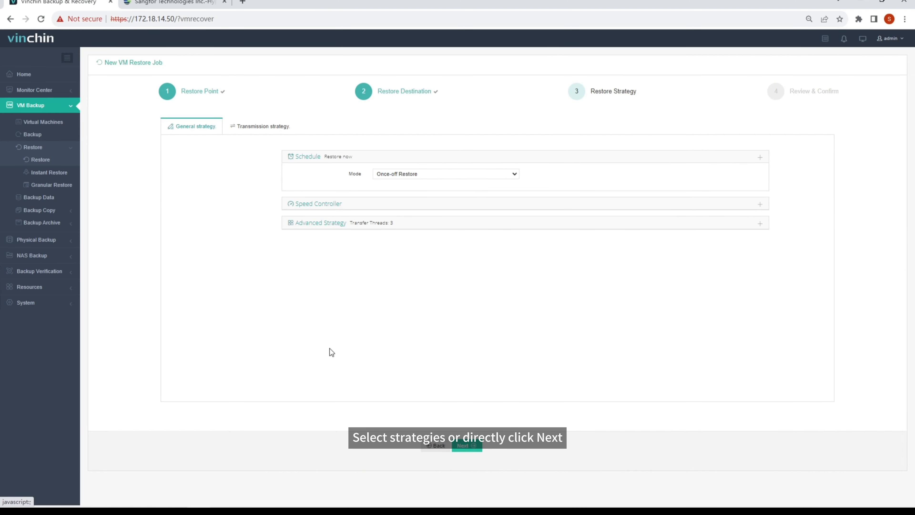
Keep the default restore strategy, trim the job name to 'Sangfor HCI Restore', and submit
click(254, 134)
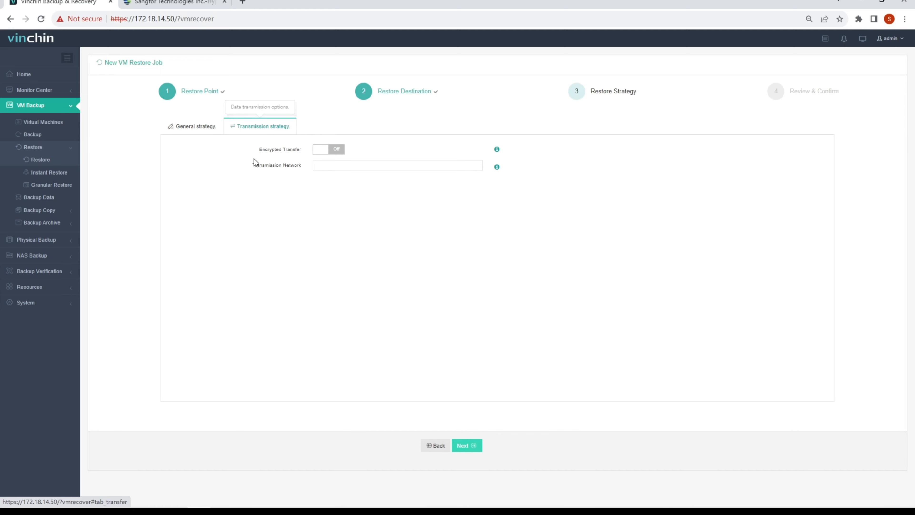
click(469, 446)
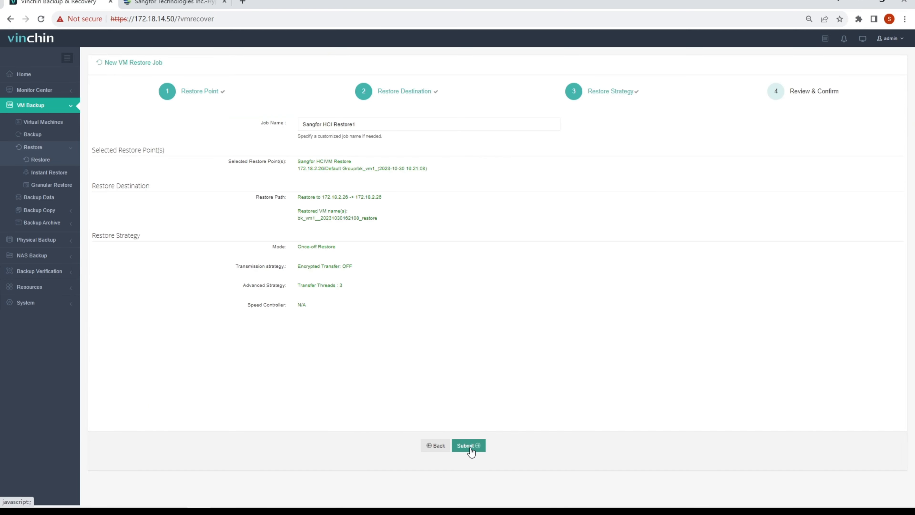
click(389, 126)
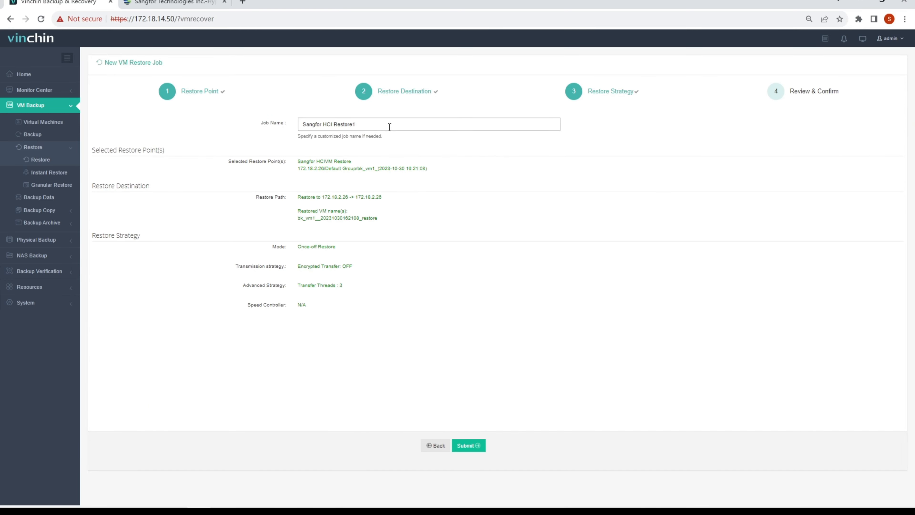
key(BackSpace)
click(475, 437)
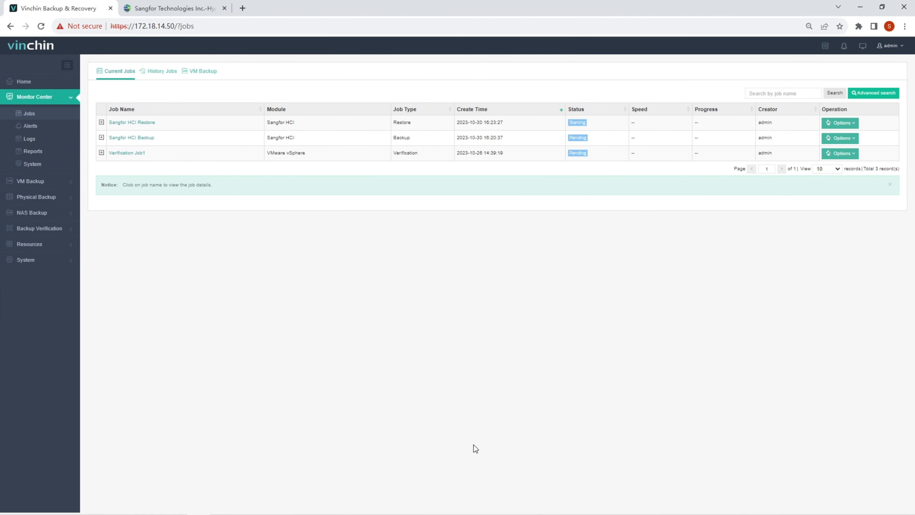
Open the Sangfor HCI Restore job details and review its Advanced and Summary tabs
click(147, 123)
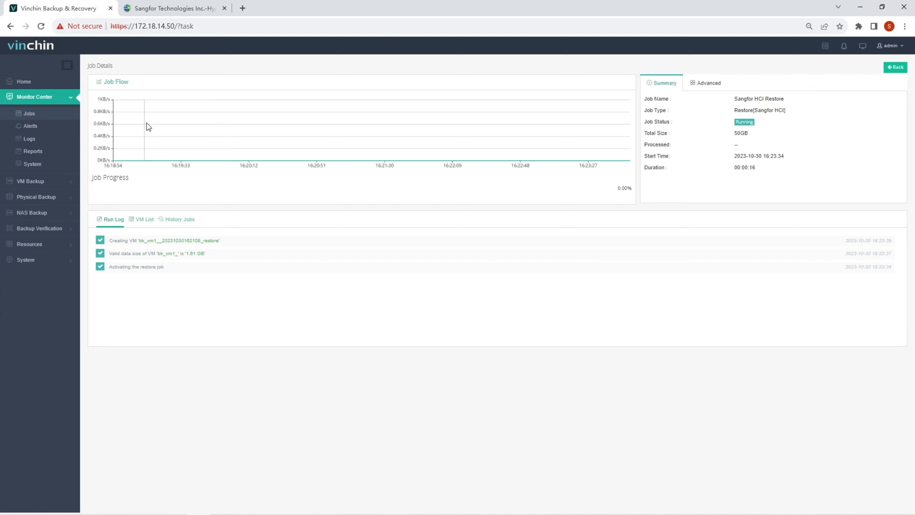
click(700, 85)
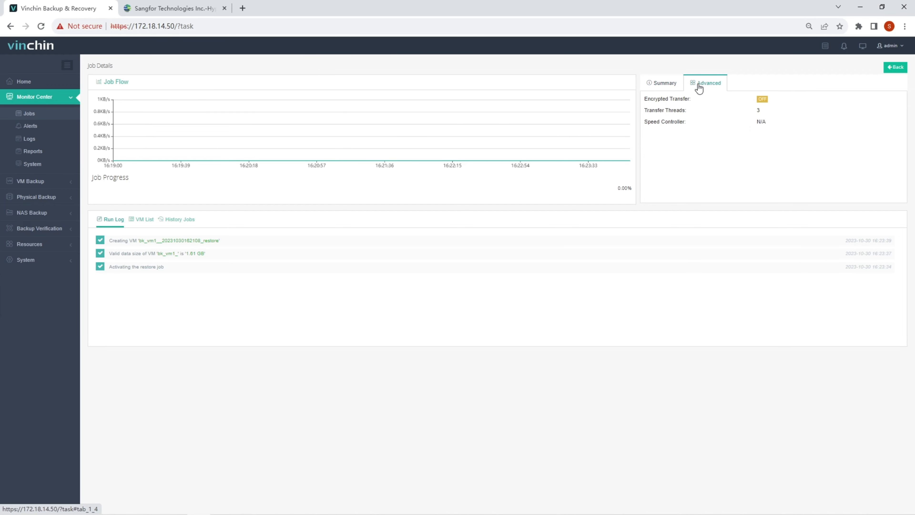
click(662, 88)
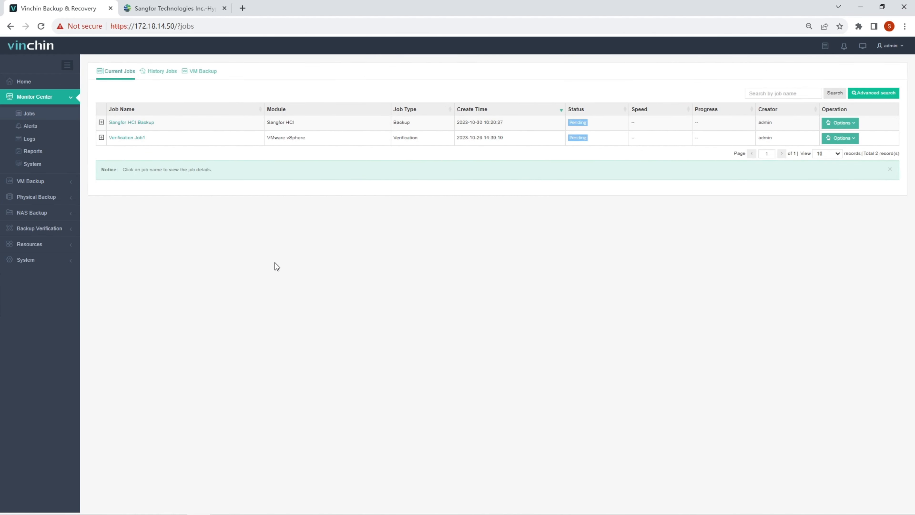
click(157, 6)
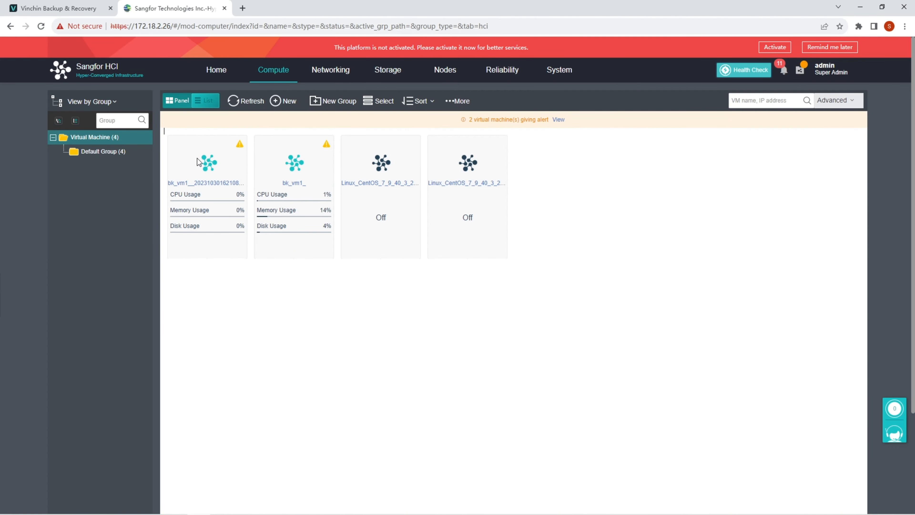
mouse_move(198, 162)
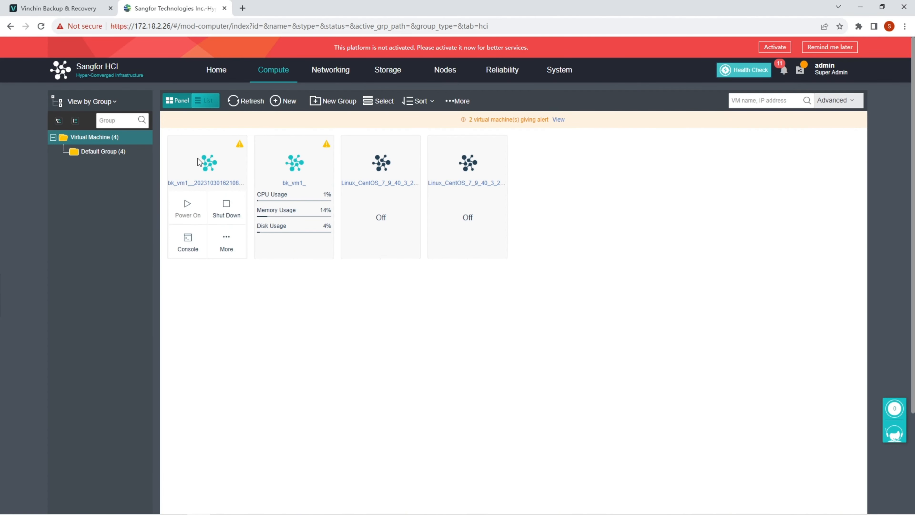
click(186, 251)
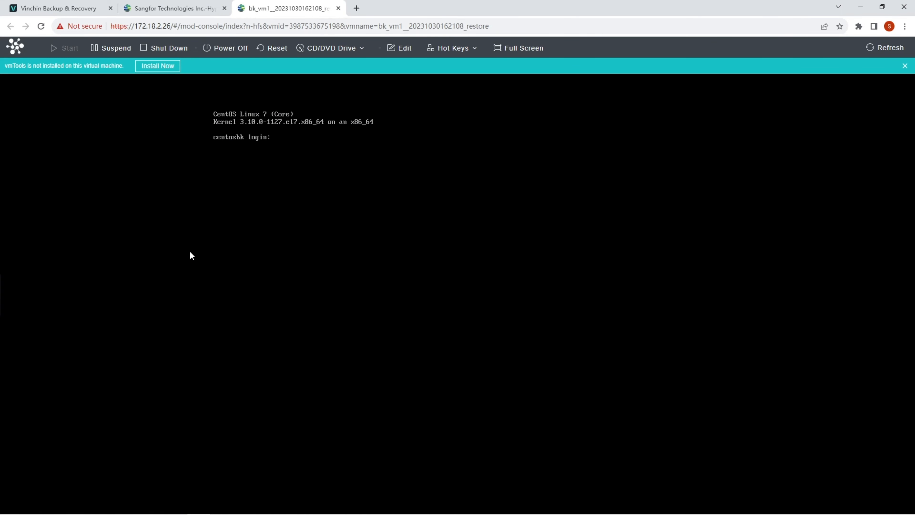
Log in to the restored CentOS console as root with the account password
text(root)
key(Return)
key(Return)
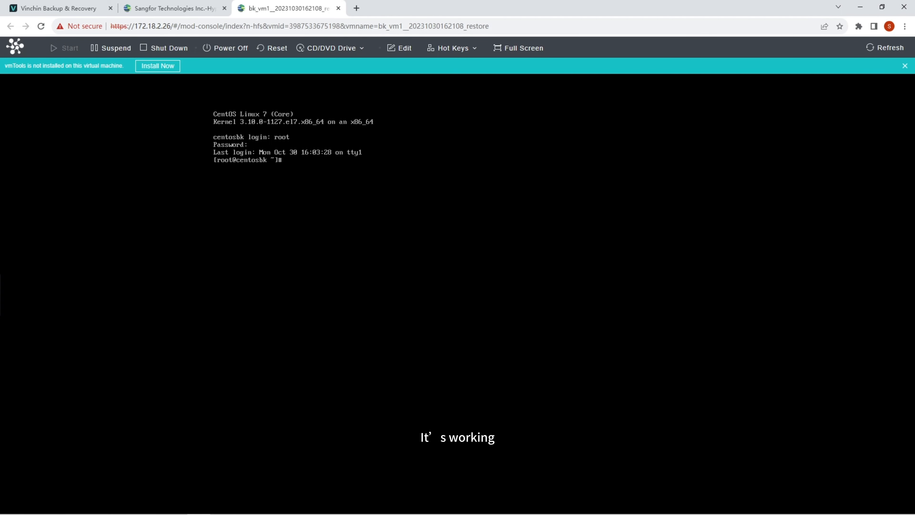
key(Return)
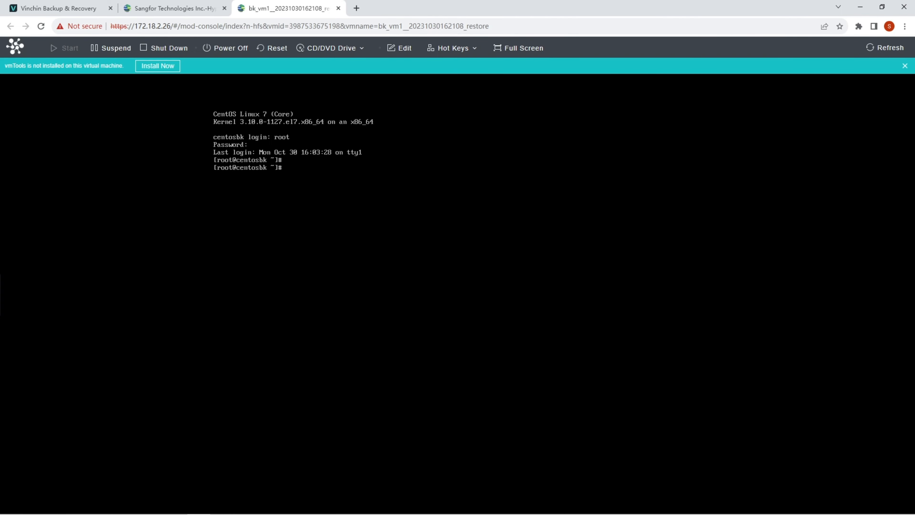